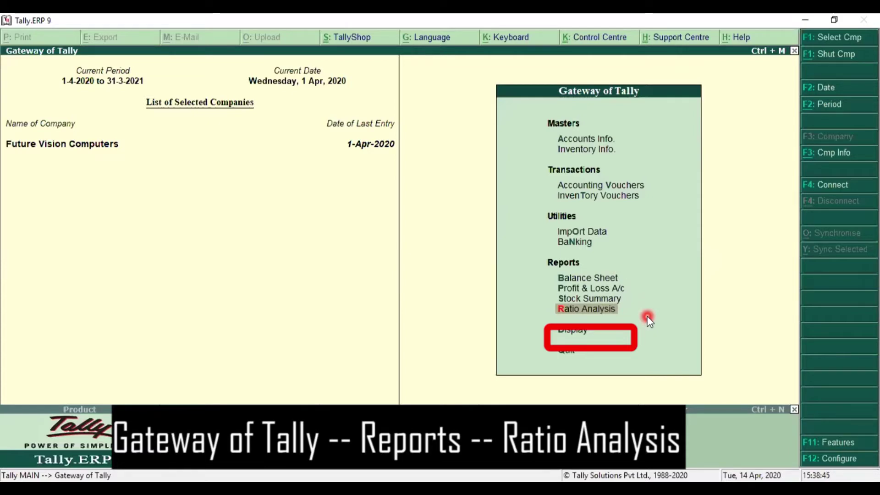
Open the Ratio Analysis report and review the Principal Groups from Working Capital down to Inventory Turnover
key("Return")
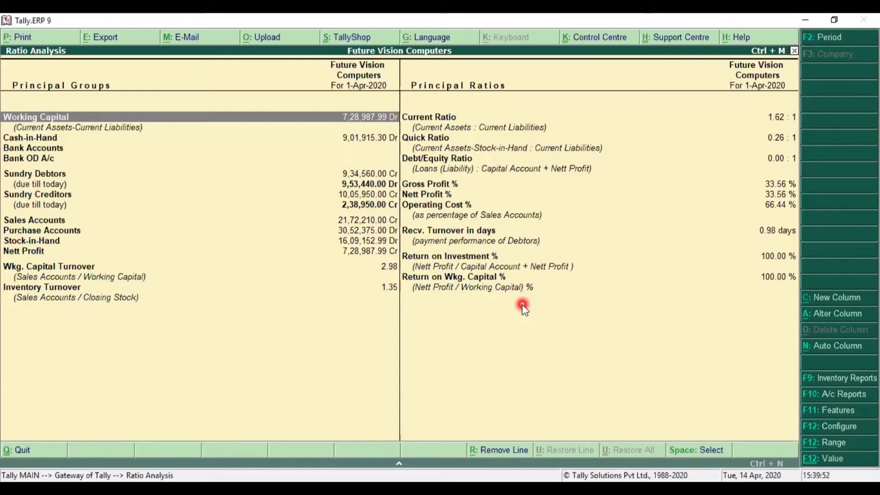
key("Down")
key("Down")
key("Down")
key("Down")
key("Down")
key("Down")
key("Down")
key("Down")
key("Down")
key("Down")
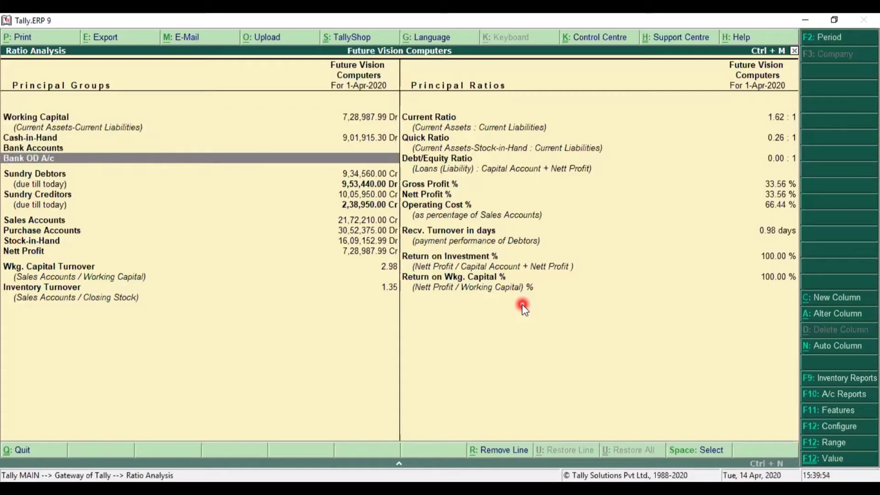
key("Down")
key("Down")
key("Down")
key("Up")
key("Down")
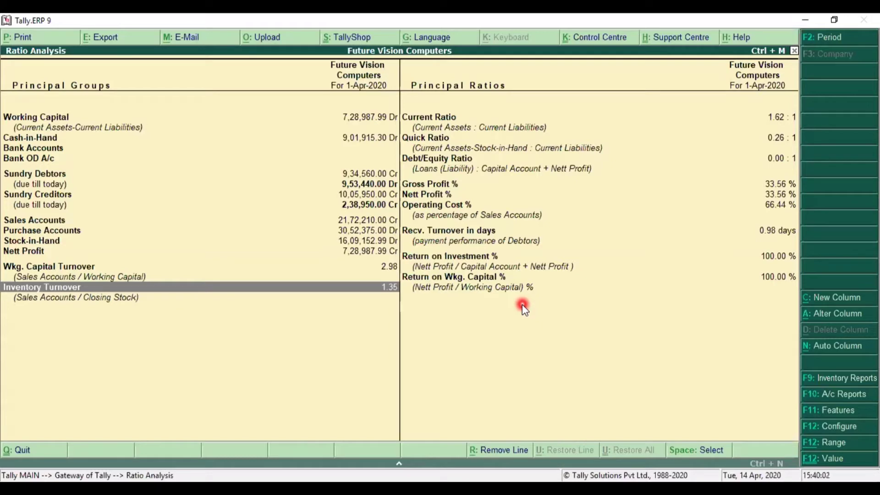
key("Up")
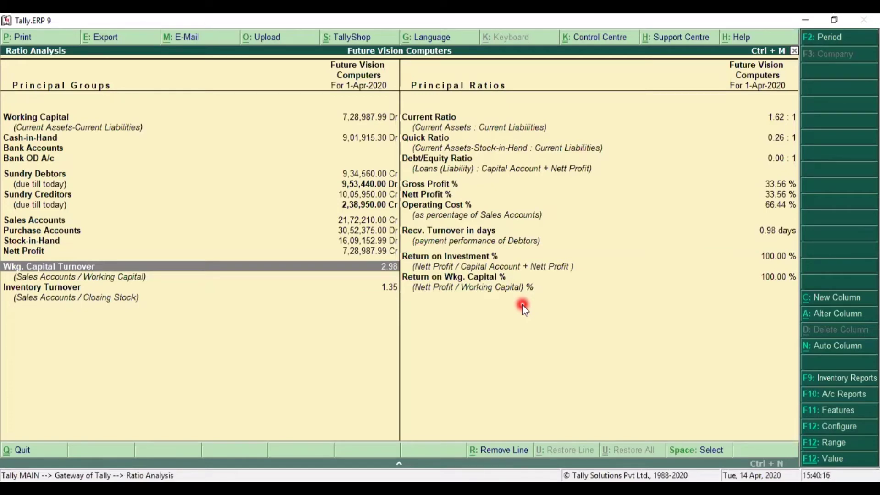
Examine the Principal Ratios one by one, from Current Ratio down to Return on Wkg. Capital %
key("Right")
key("Up")
key("Up")
key("Home")
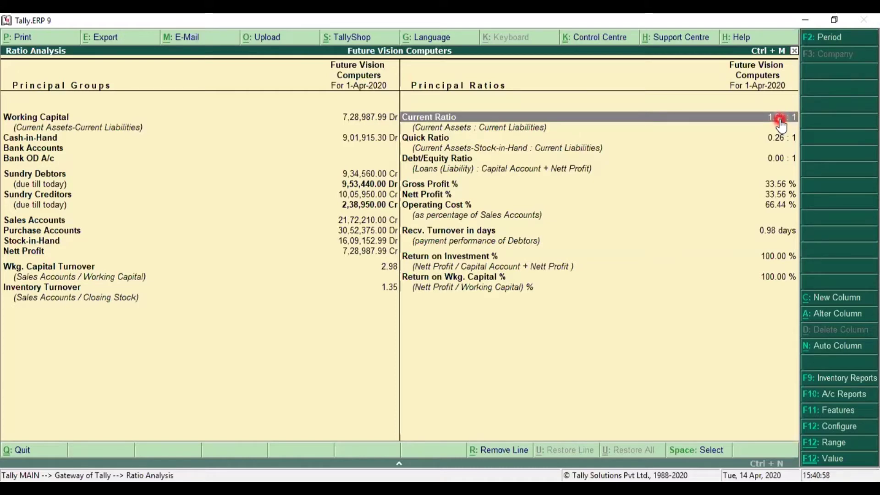
key("Down")
key("Down")
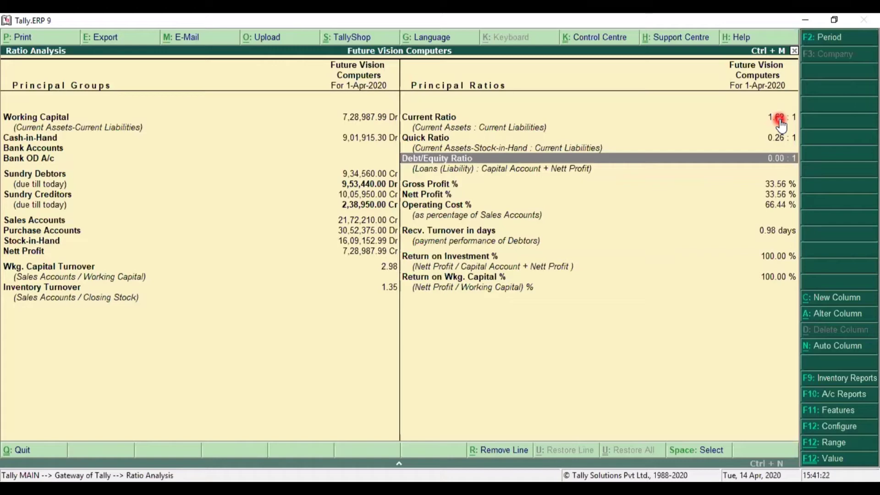
key("Down")
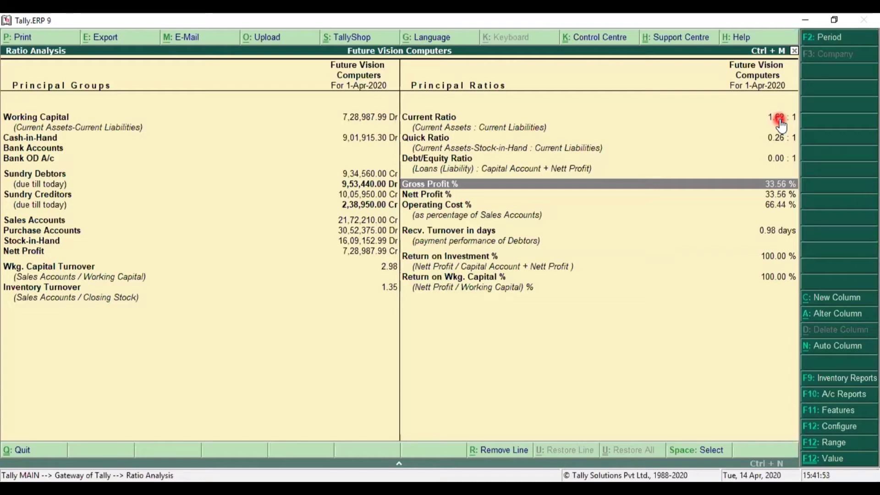
key("Down")
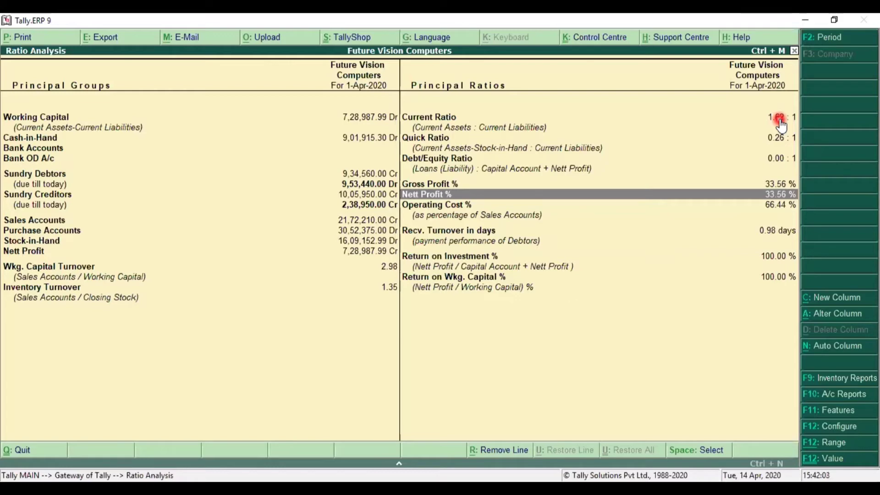
key("Down")
key("Down")
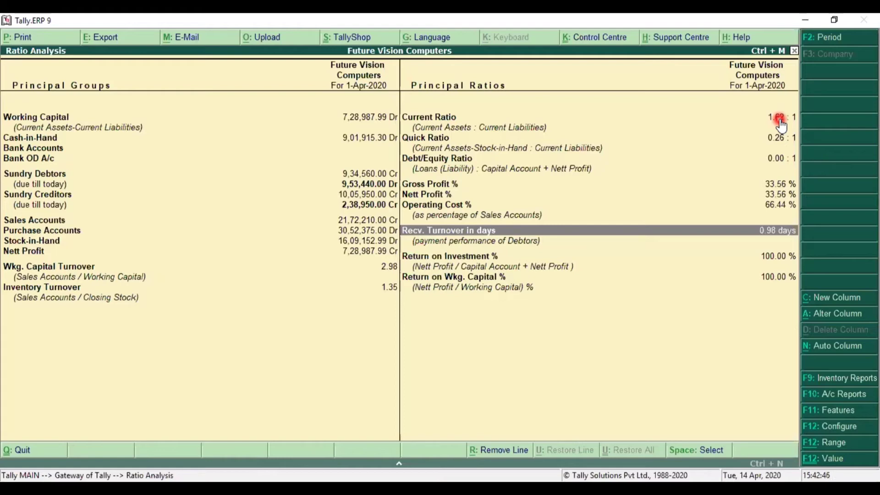
key("Down")
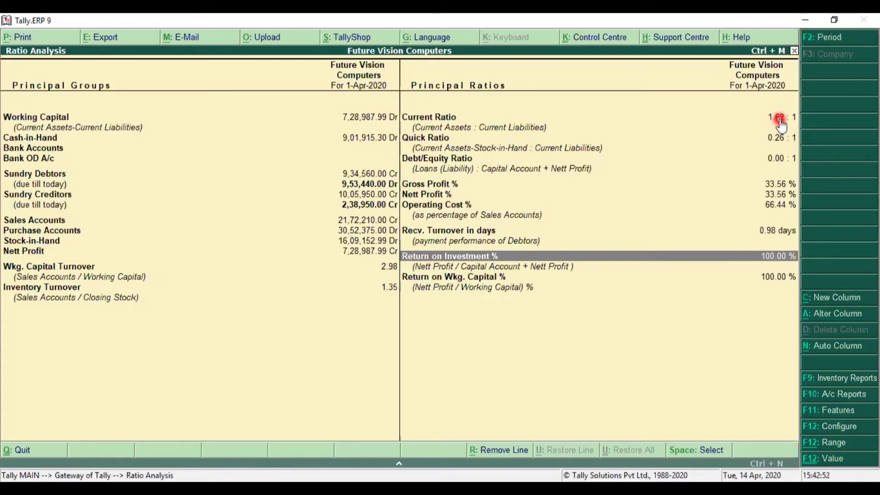
key("Down")
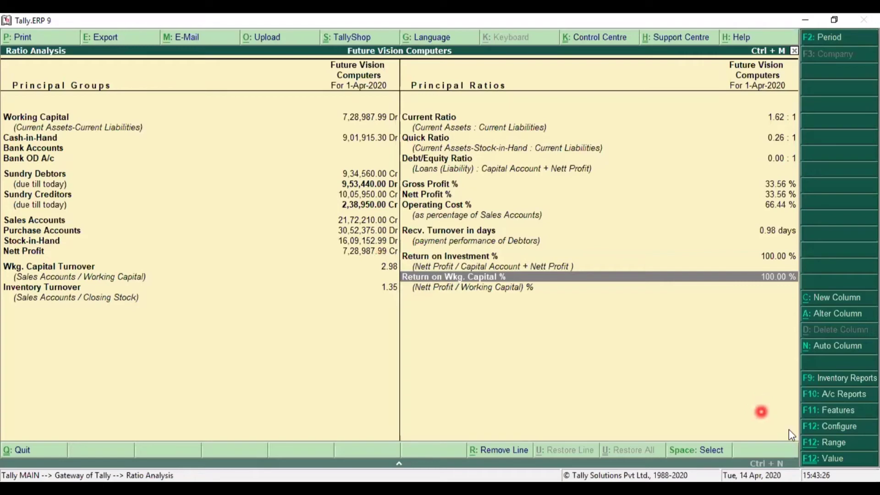
Configure the Ratio Analysis report with Show Vertical Analysis set to Yes, keeping explanatory lines on
left_click(845, 426)
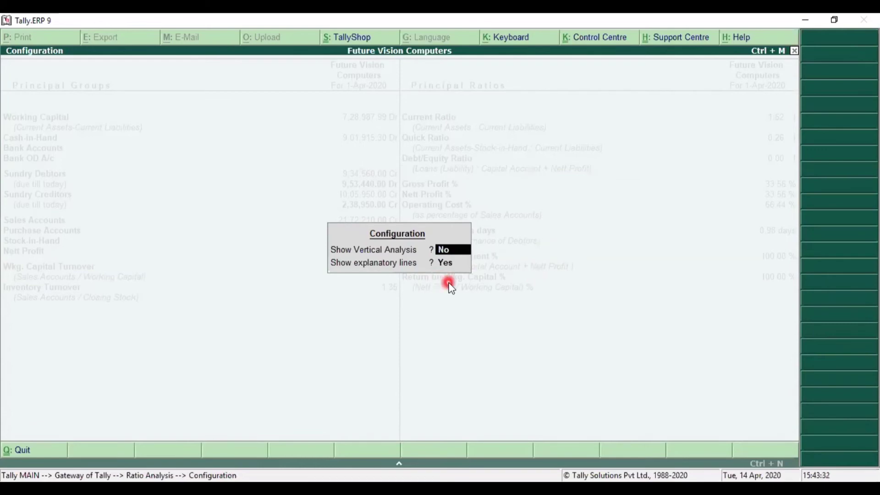
type("y")
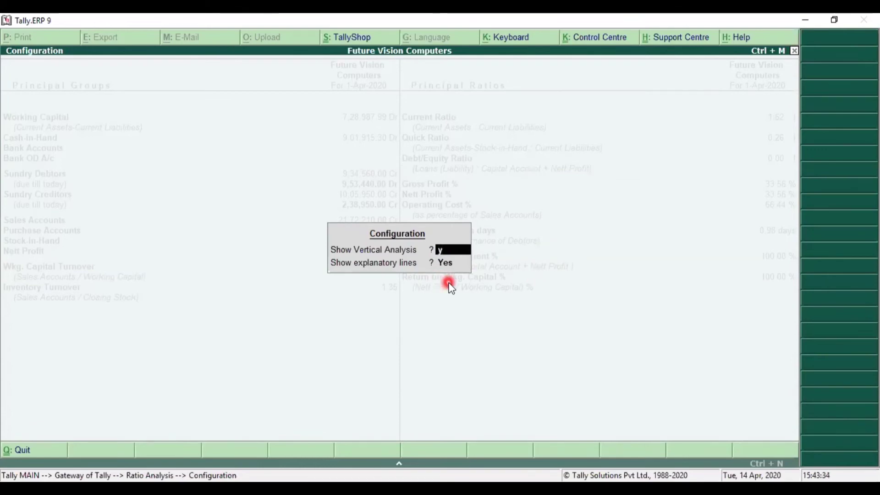
key("Return")
key("Return")
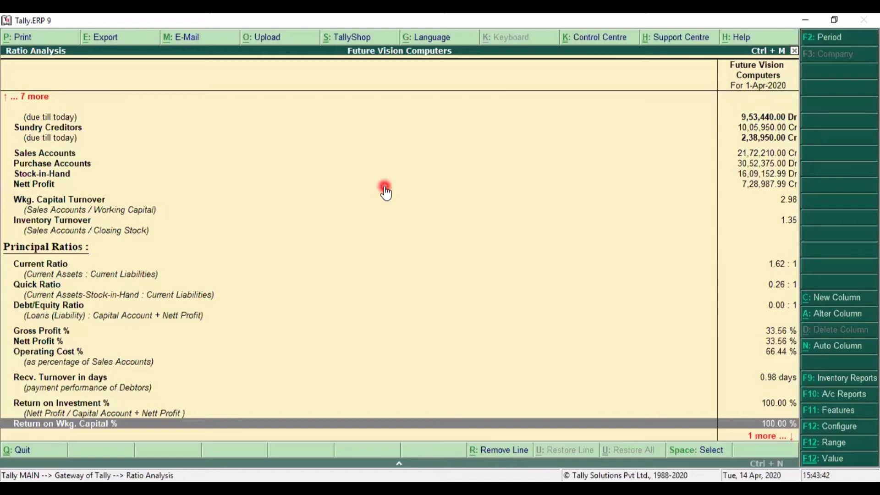
Review the vertical report's Principal Groups and Principal Ratios from end to end, finishing at Working Capital
key("Up")
key("Up")
key("Up")
key("Up")
key("Up")
key("Up")
key("Up")
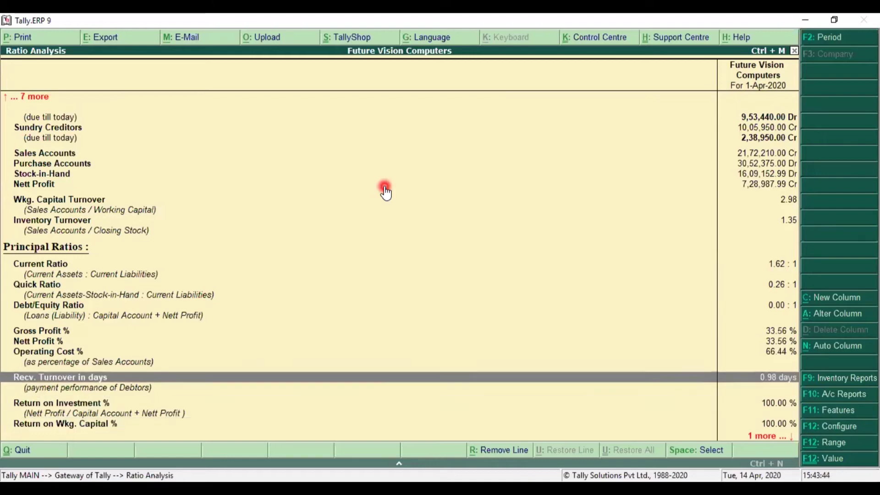
key("Up")
key("Up")
key("Up")
key("Up")
key("Up")
key("Up")
key("Up")
key("Up")
key("Up")
key("Up")
key("Up")
key("Up")
key("Up")
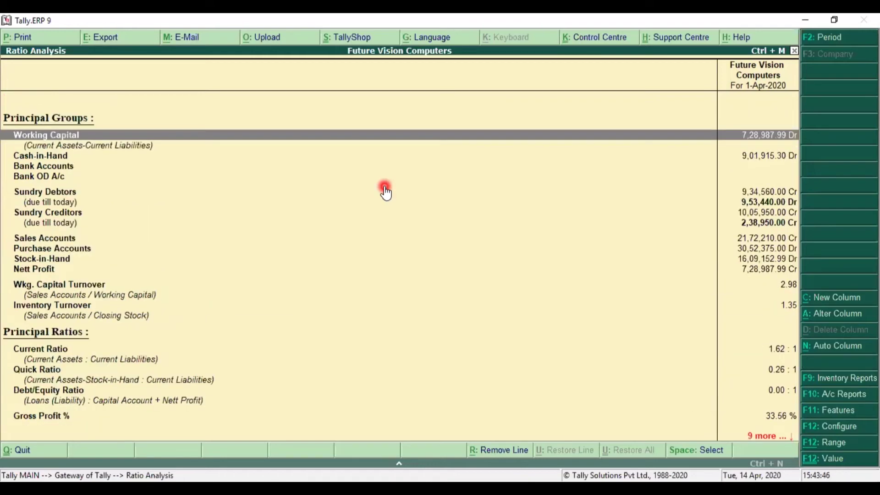
key("Down")
key("Down")
key("Down")
key("Down")
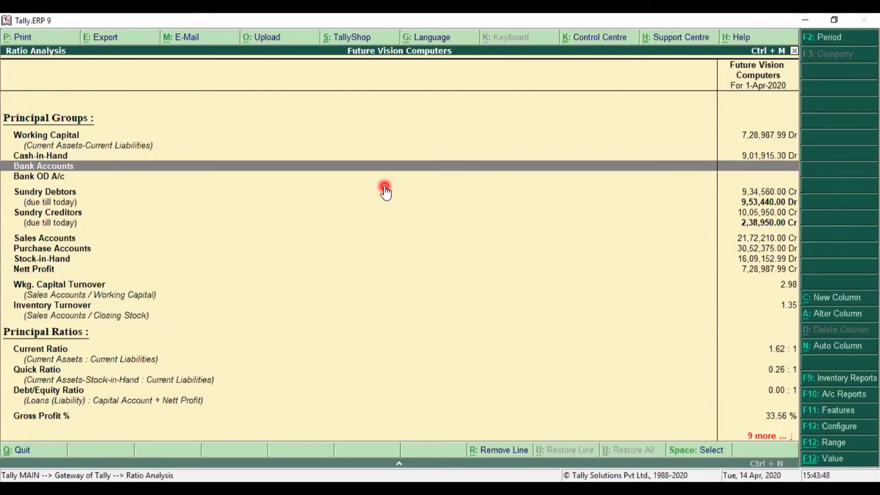
key("Up")
key("Up")
key("Up")
key("Up")
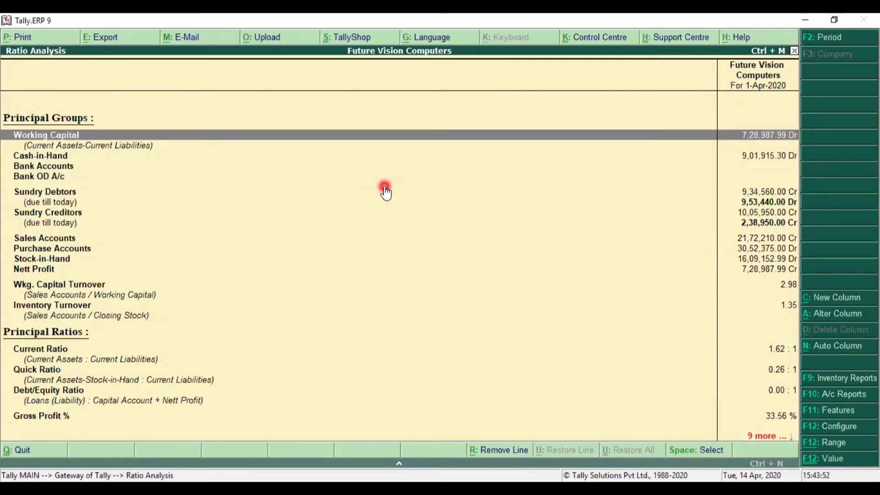
key("Down")
key("Down")
key("Down")
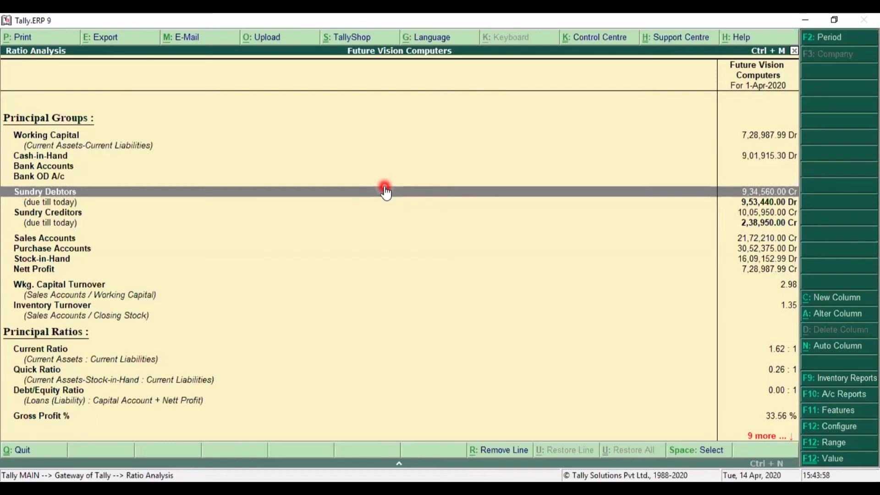
key("Down")
key("Down")
key("Down")
key("Down")
key("Down")
key("Down")
key("Down")
key("Down")
key("Down")
key("Down")
key("Down")
key("Down")
key("Down")
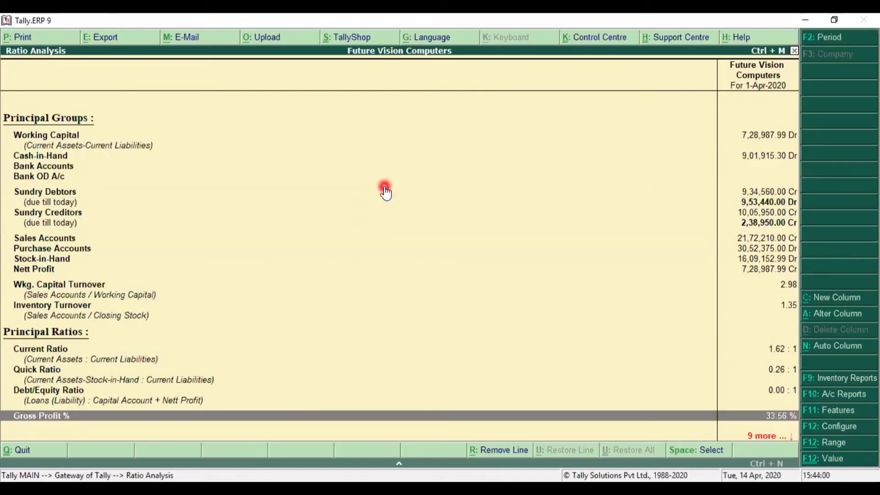
key("Down")
key("Down")
key("Down")
key("Down")
key("Down")
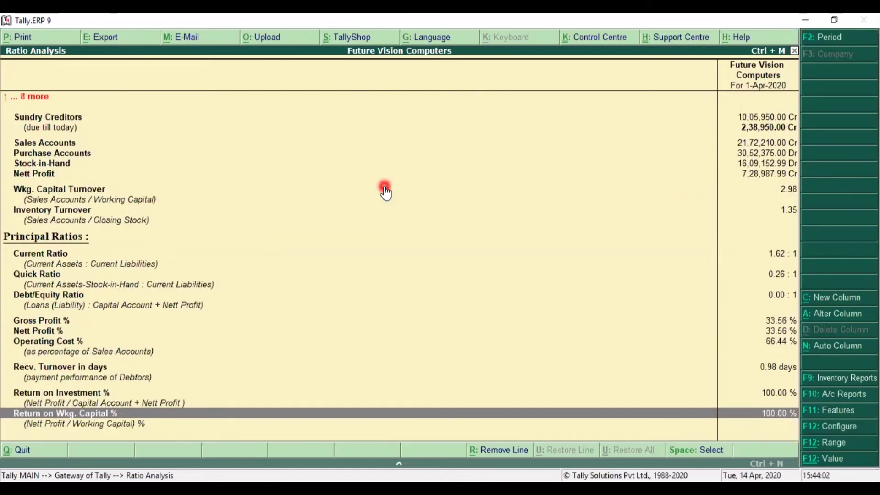
key("Up")
key("Up")
key("Home")
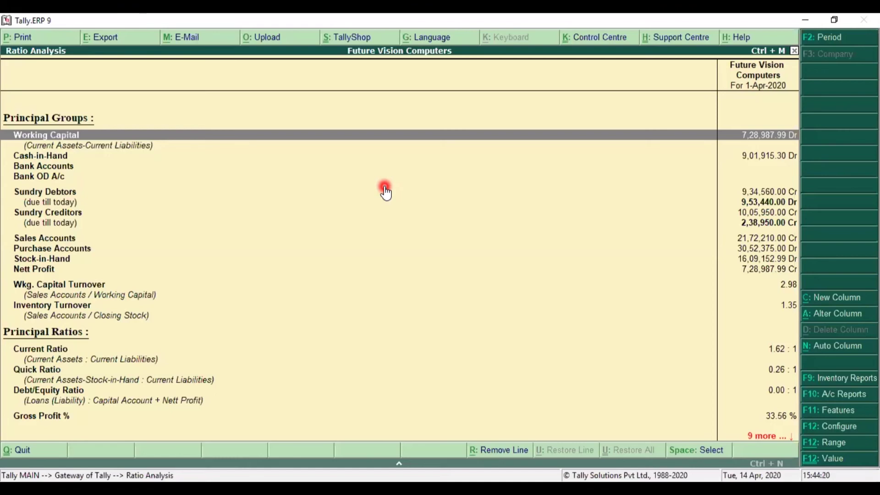
key("alt+c")
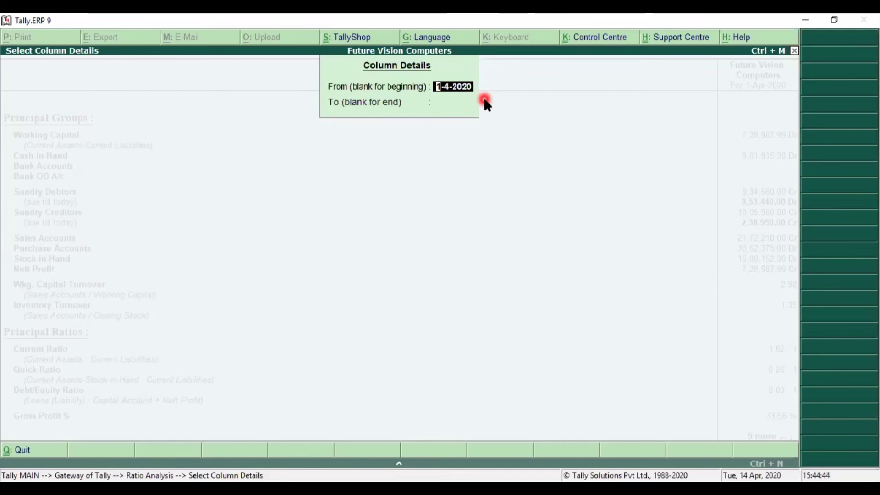
key("Return")
key("Return")
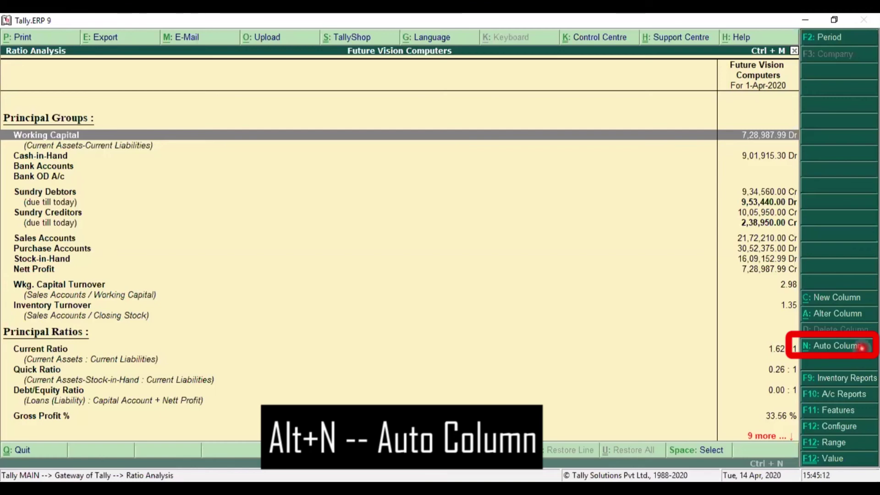
Add automatically repeated columns to the Ratio Analysis report using the Fortnightly interval
left_click(861, 347)
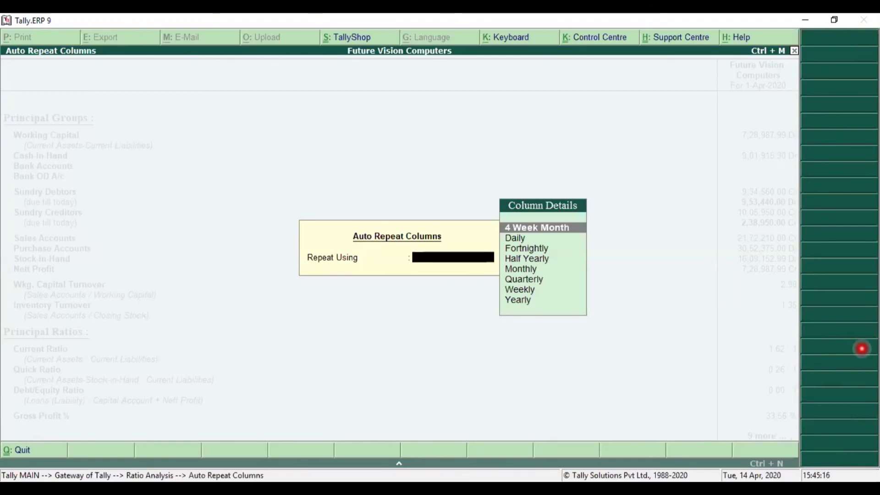
key("Down")
key("Down")
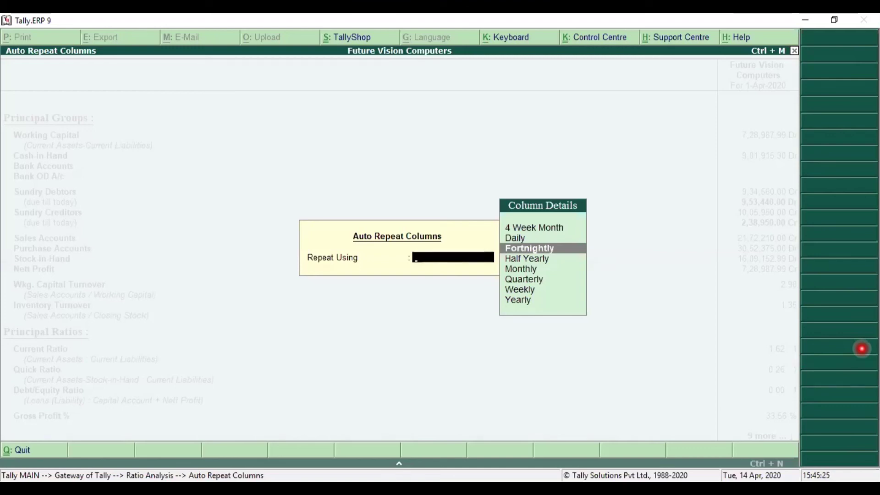
key("Return")
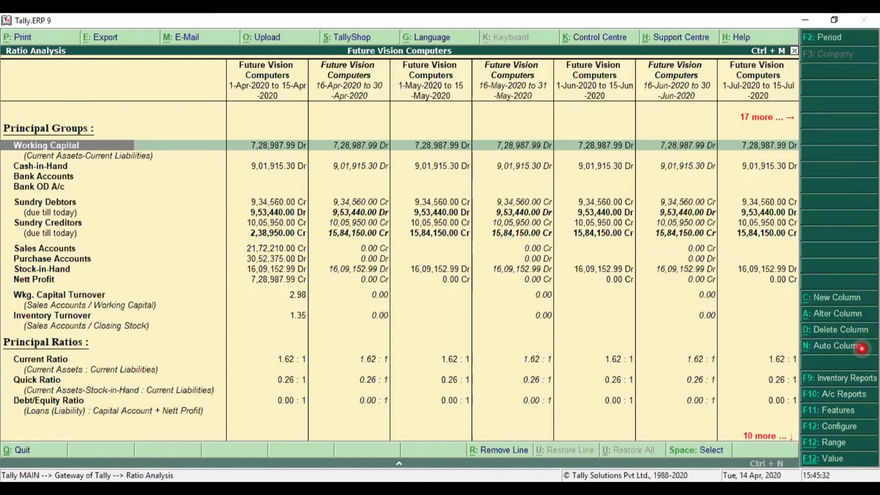
Examine the fortnightly columns across the Principal Groups and Principal Ratios, finishing at Working Capital
key("Right")
key("Right")
key("Right")
key("Right")
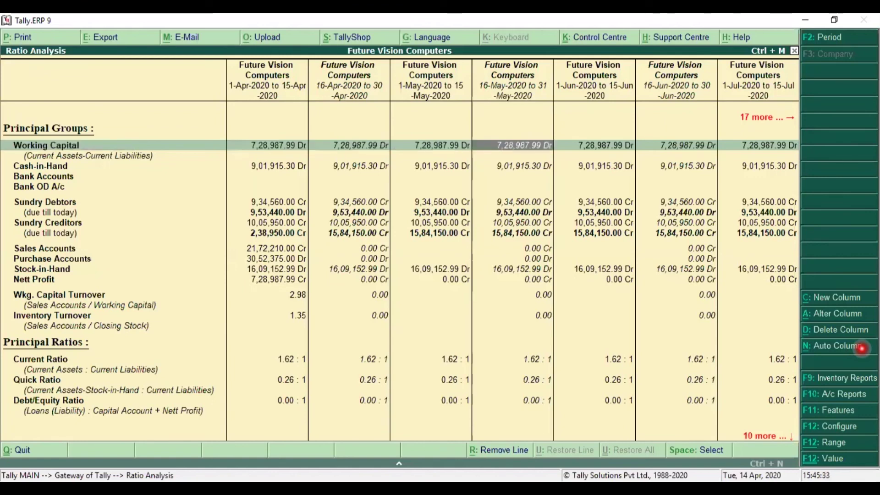
key("Right")
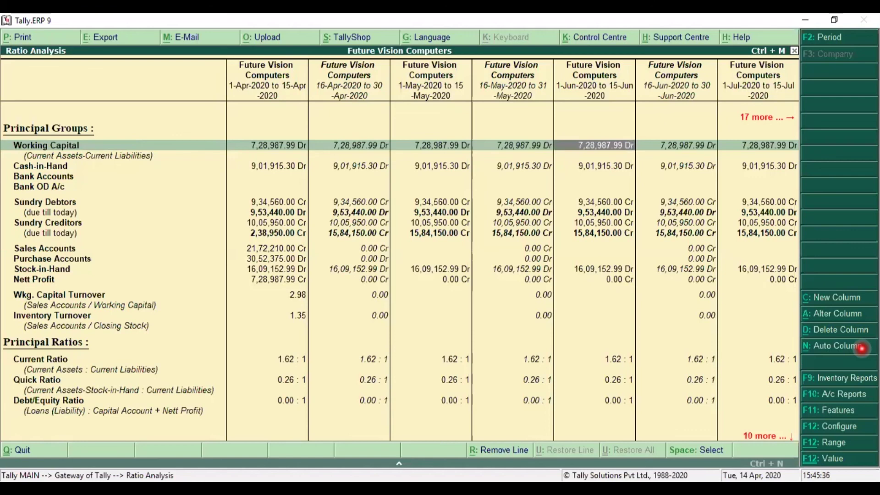
key("Down")
key("Down")
key("Down")
key("Down")
key("Down")
key("Down")
key("Down")
key("Down")
key("Down")
key("Down")
key("Down")
key("Down")
key("Down")
key("Down")
key("Down")
key("Down")
key("Down")
key("Down")
key("Down")
key("Down")
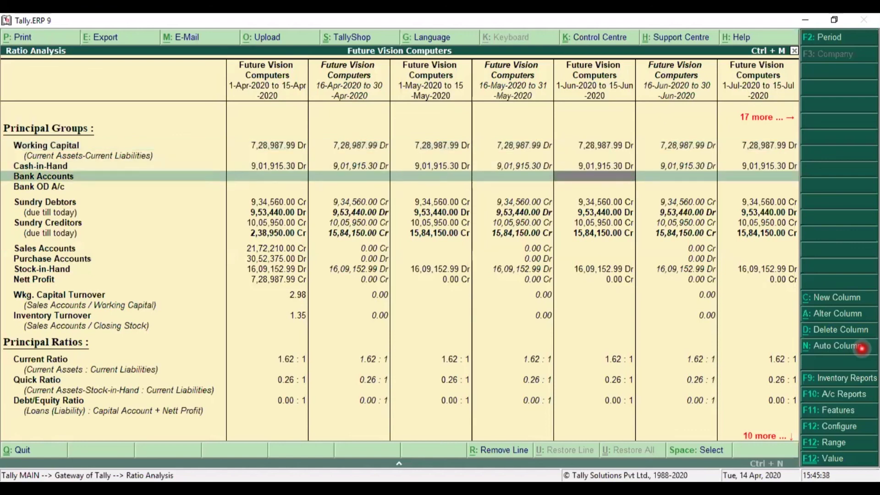
key("Left")
key("Left")
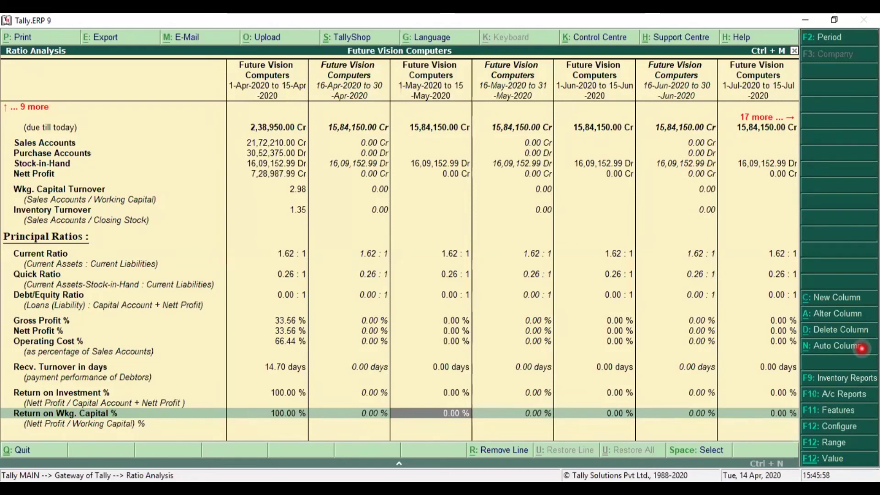
key("Up")
key("Up")
key("Up")
key("Up")
key("Up")
key("Up")
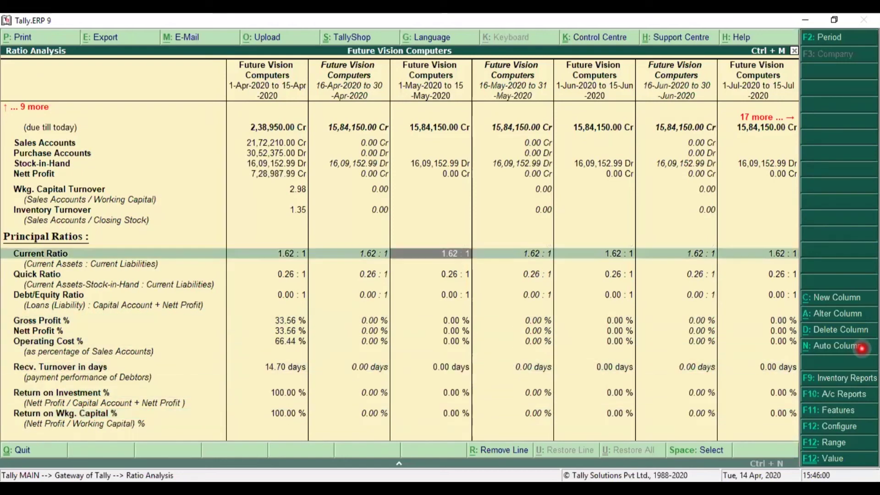
key("Up")
key("Up")
key("Up")
key("Up")
key("Up")
key("Up")
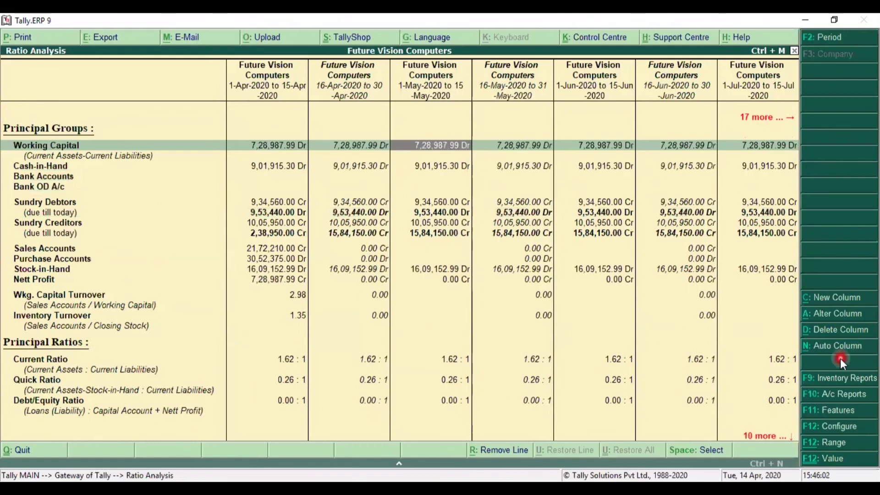